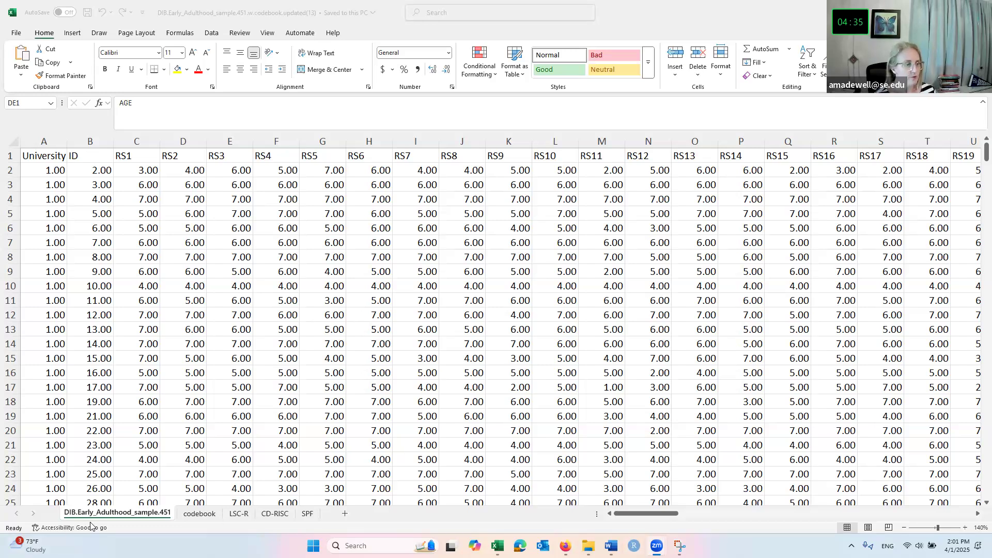
Switch to the codebook sheet and zoom it to 120%.
left_click(193, 515)
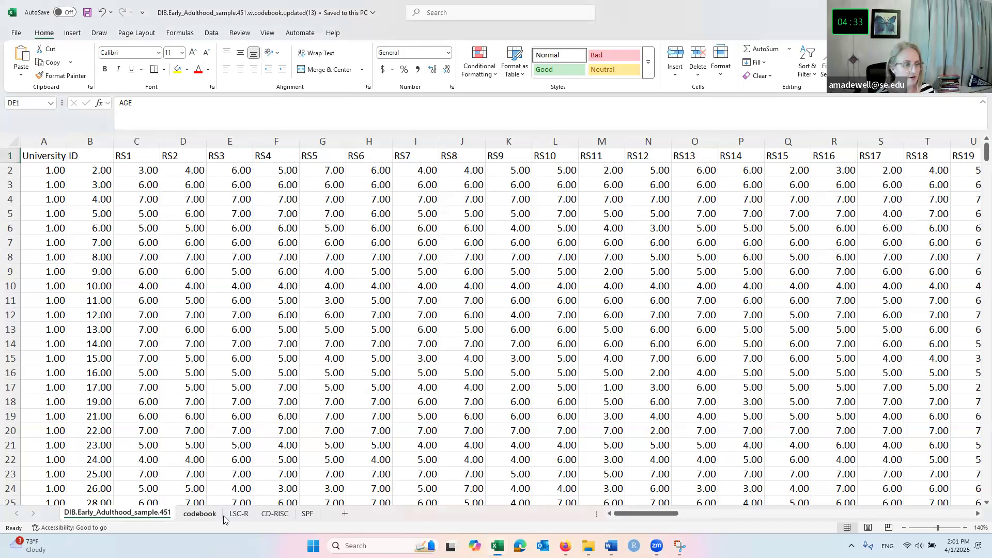
left_click(213, 517)
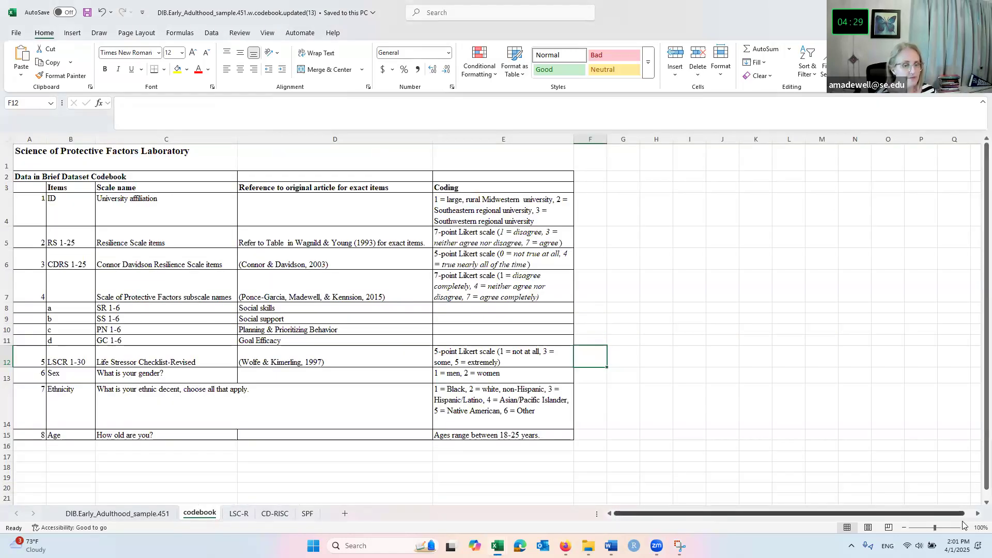
left_click(964, 527)
left_click(965, 527)
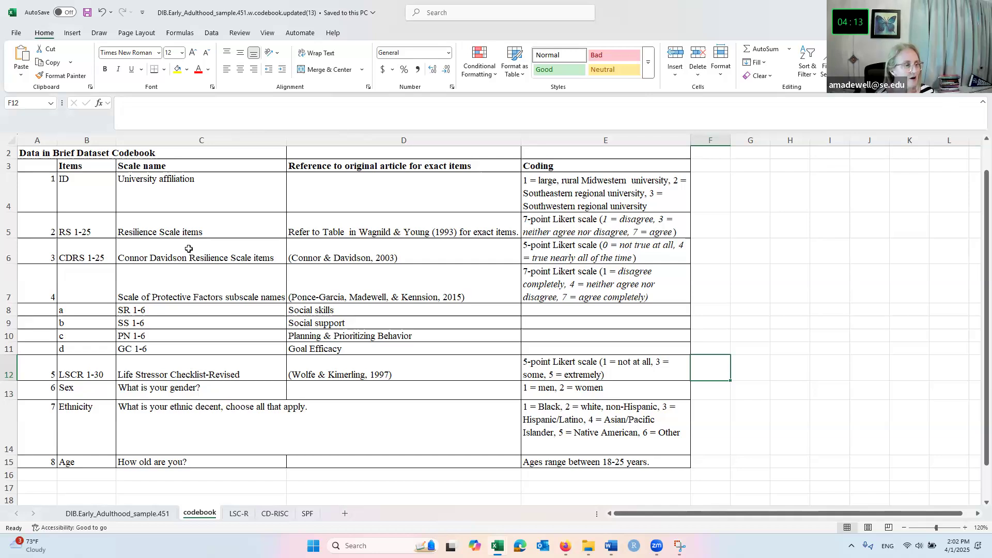
Review the SR 1-6 entry, listed as the Social skills subscale of the Scale of Protective Factors.
left_click(263, 307)
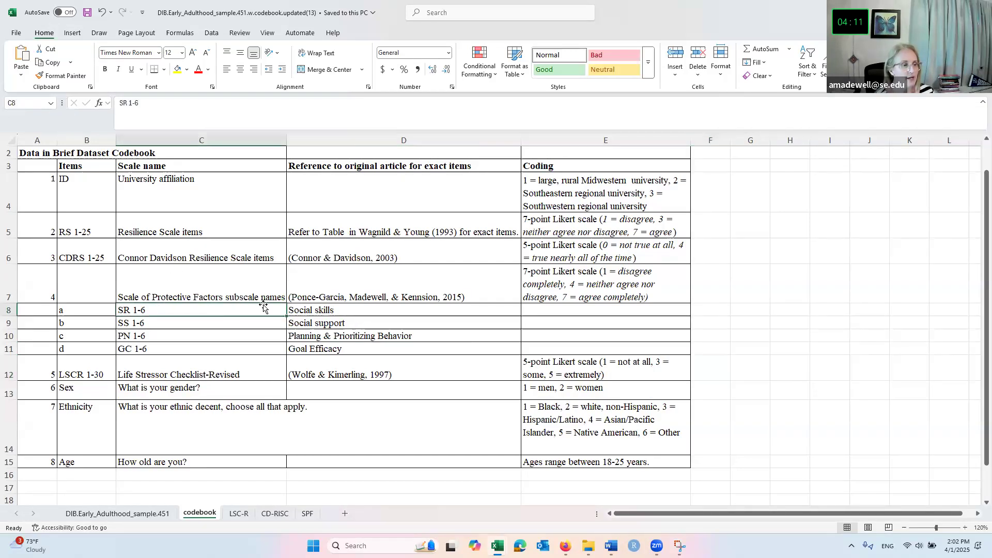
left_click(296, 310)
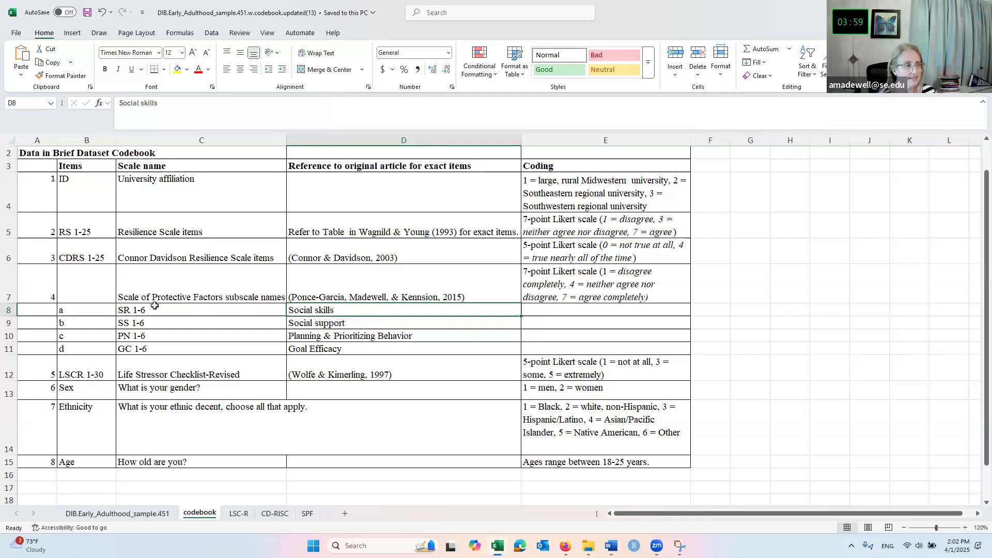
left_click(120, 309)
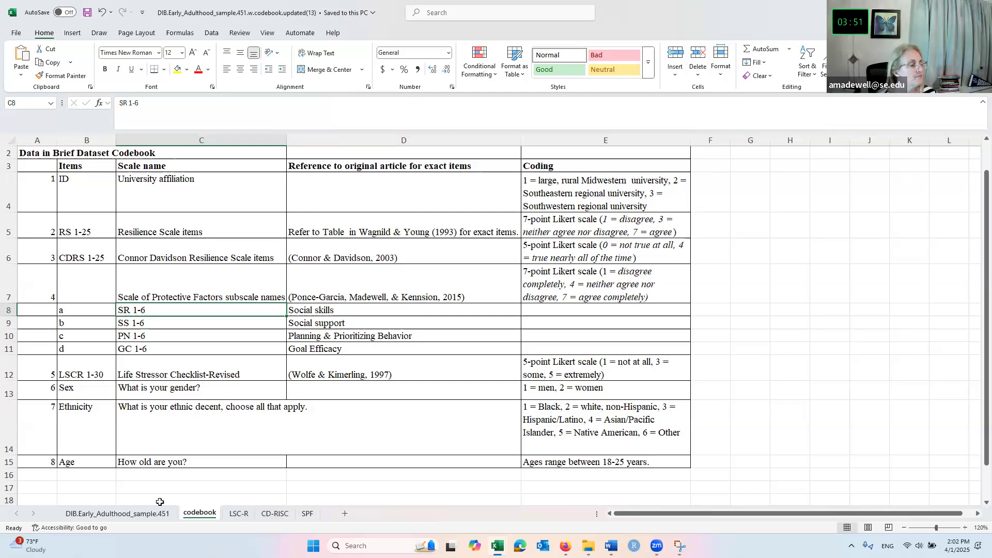
Return to the data sheet, freeze its top header row, and scroll right to SR1–SR6.
left_click(145, 514)
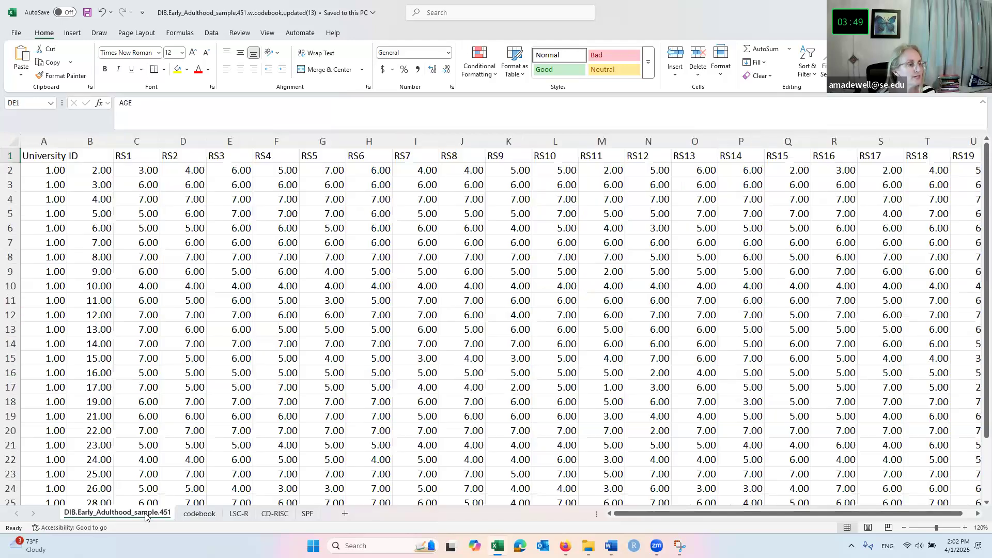
left_click(147, 161)
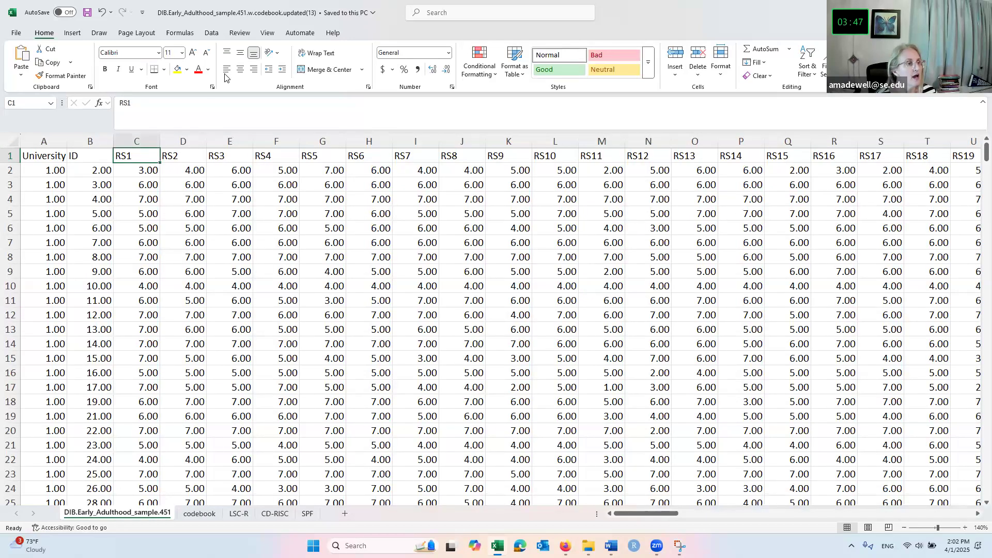
left_click(266, 35)
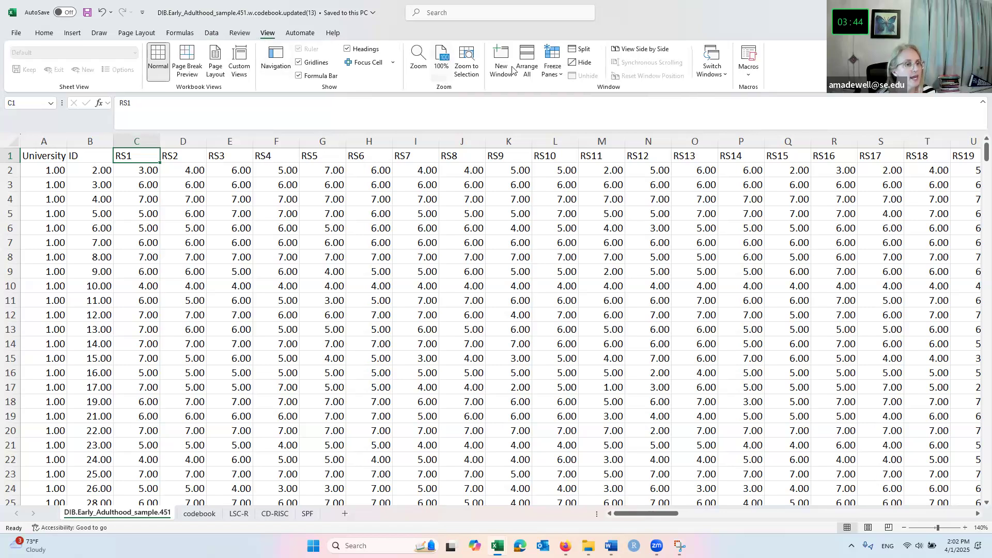
left_click(564, 73)
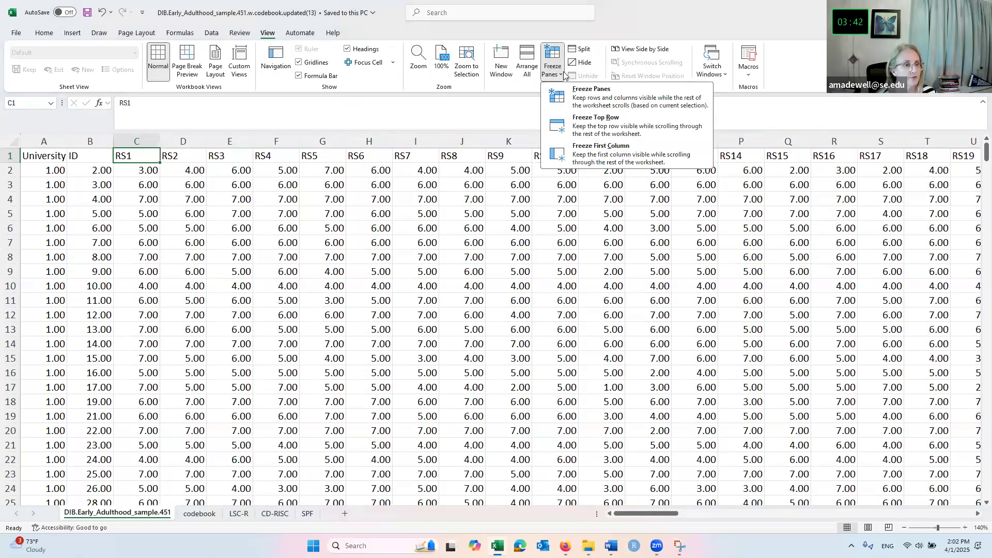
left_click(598, 126)
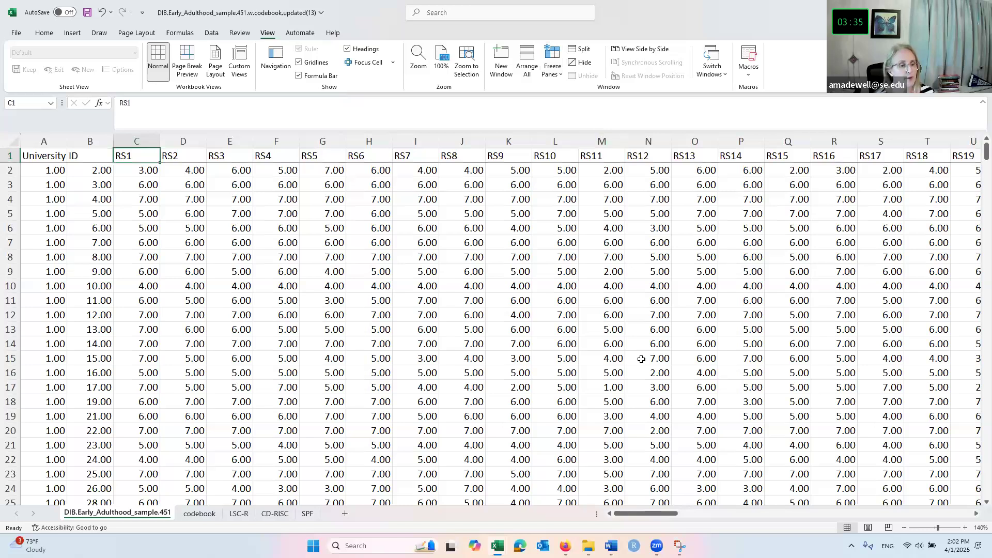
left_click_drag(682, 513, 825, 508)
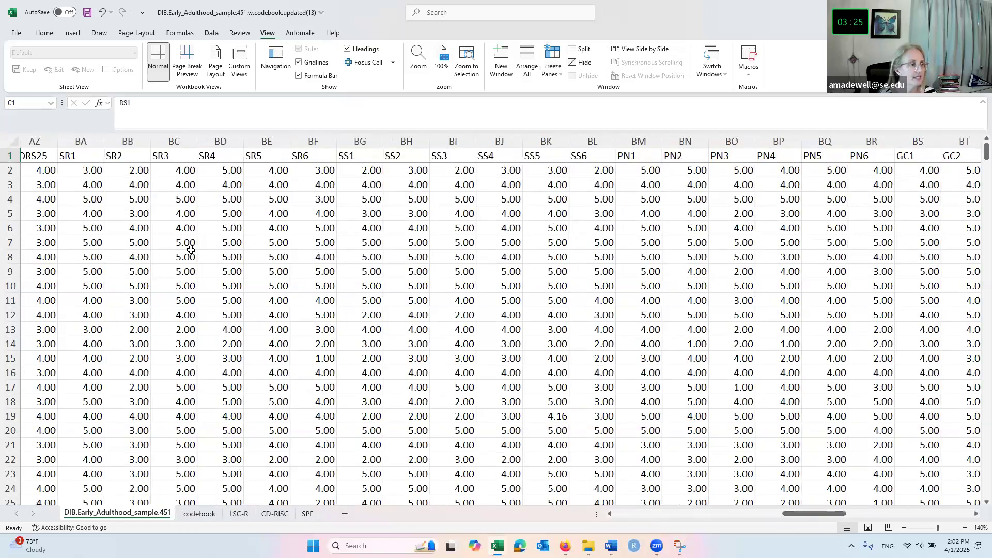
Insert a blank column BG between SR6 and SS1.
left_click(75, 157)
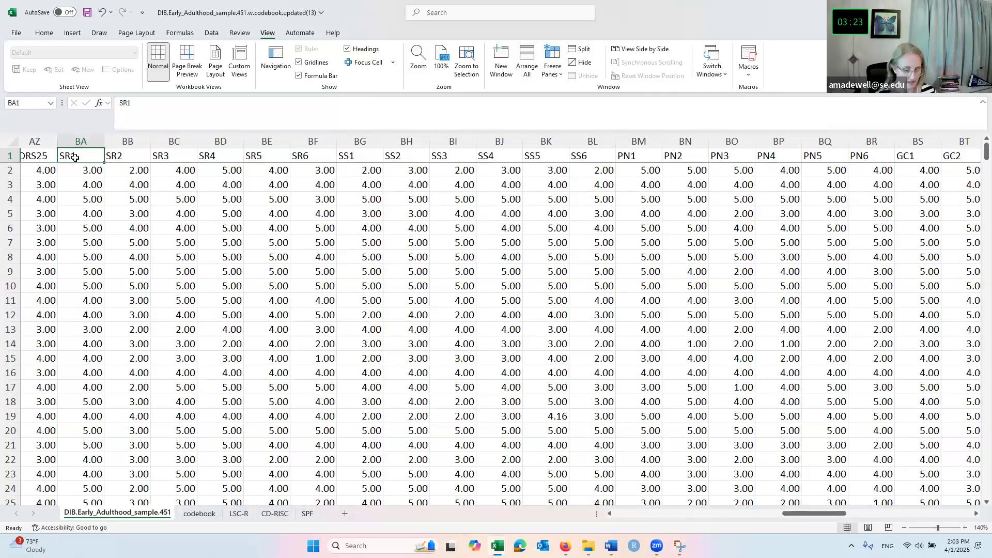
key("Right")
key("Right")
key("Right")
key("Right")
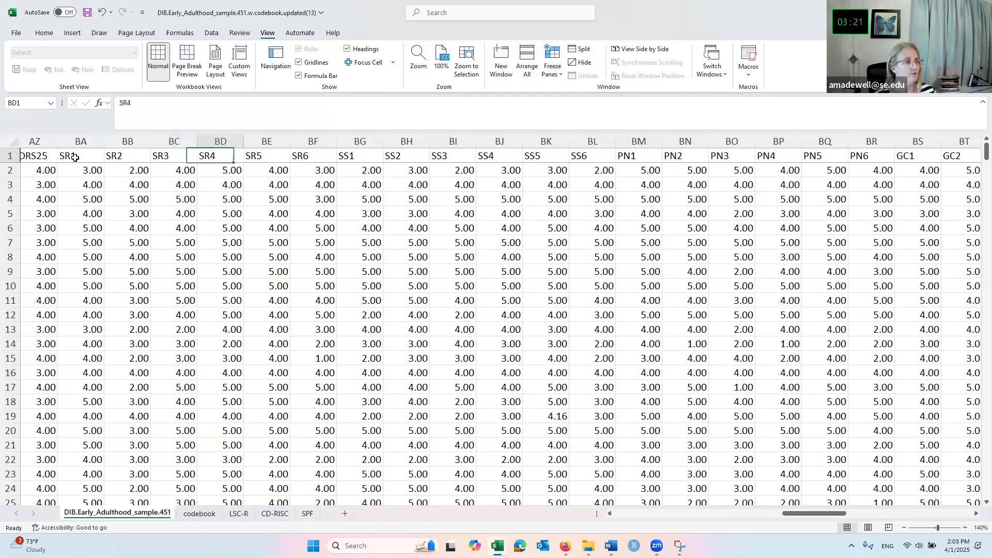
key("Right")
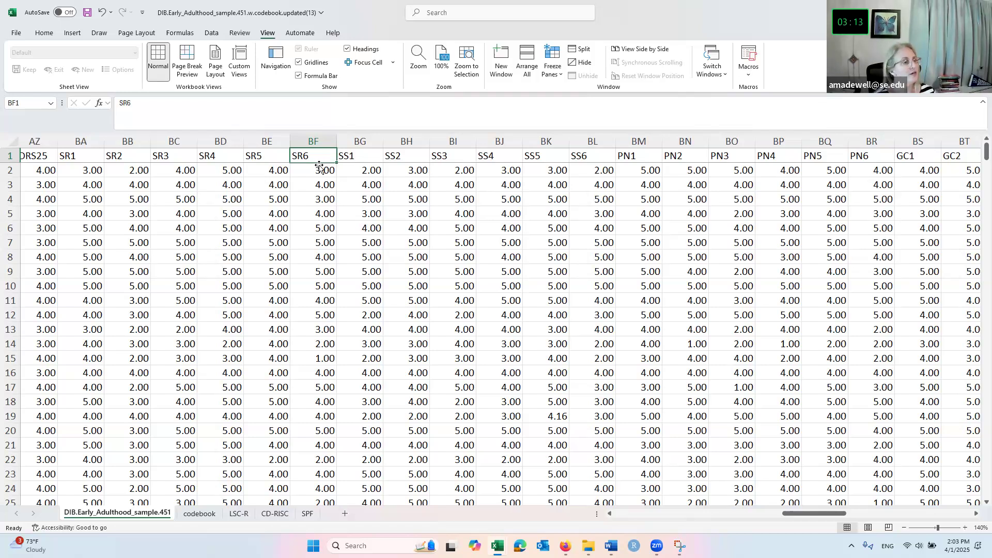
left_click(365, 140)
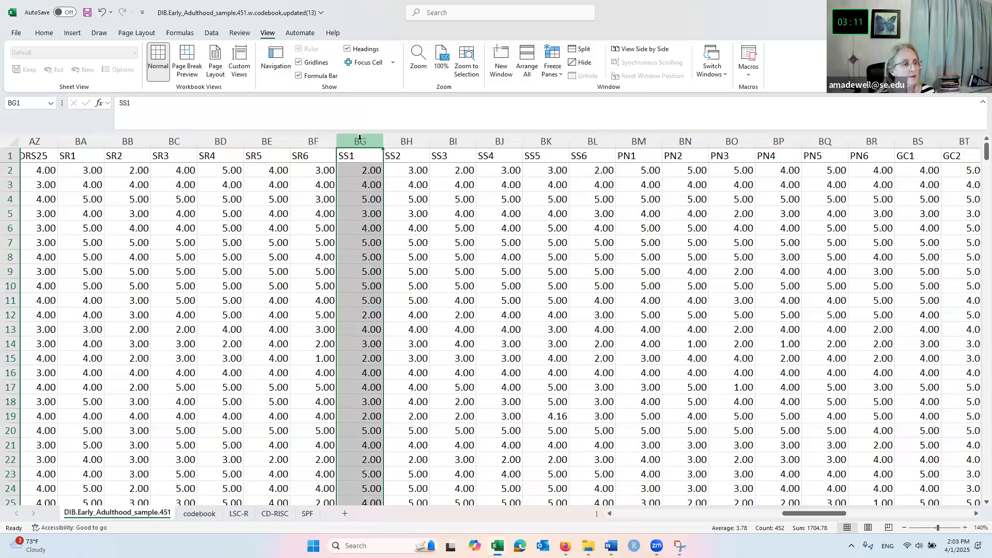
right_click(364, 145)
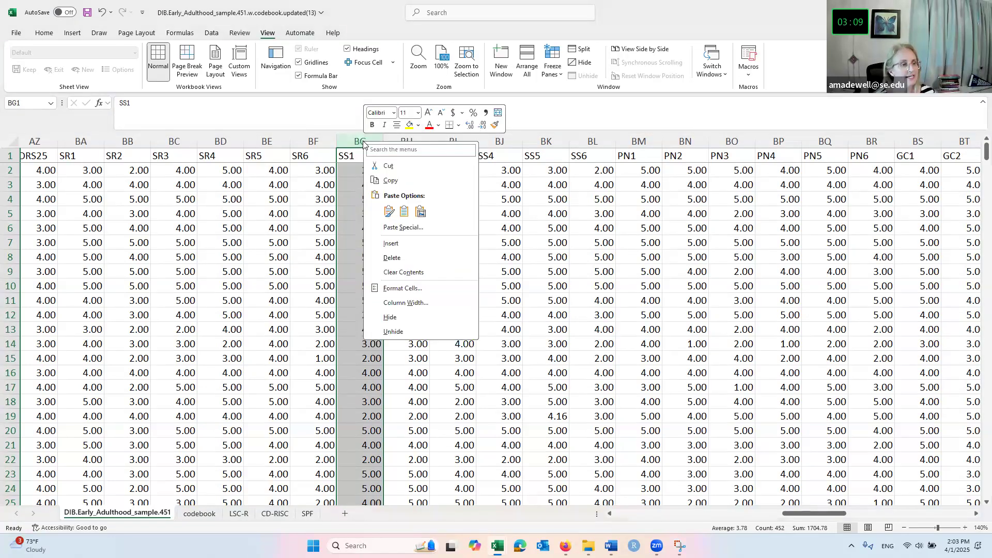
left_click(402, 242)
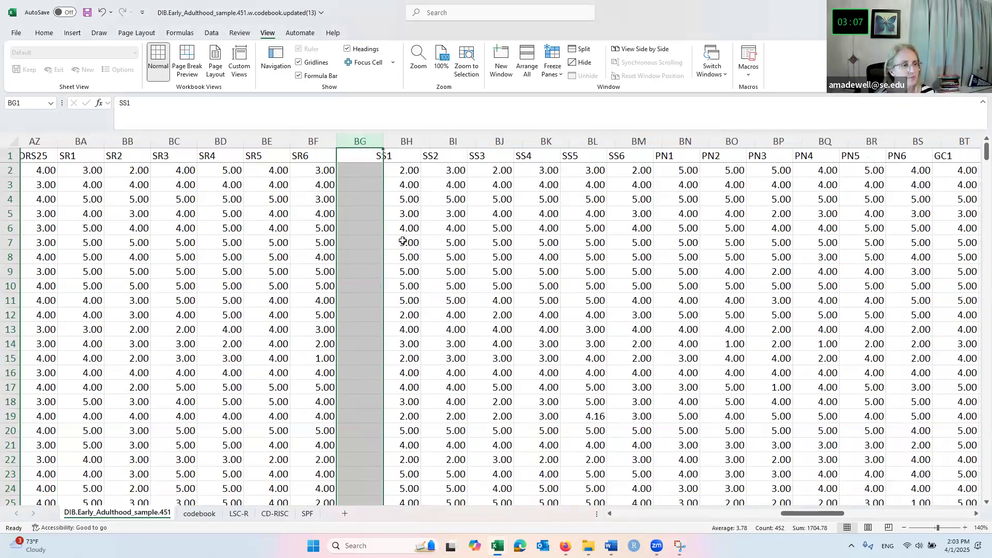
left_click(363, 158)
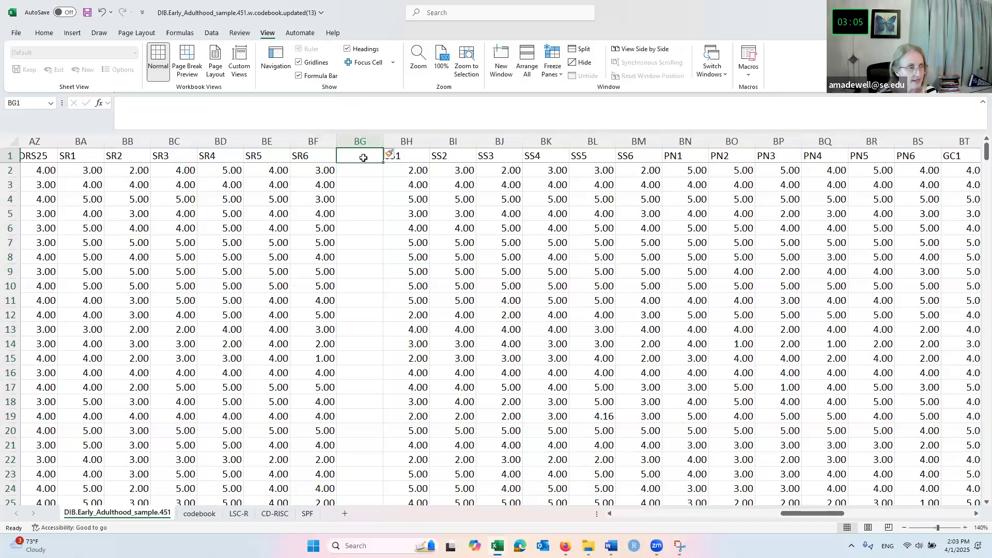
Enter the header SR_tot in BG1 and begin a formula with = in BG2.
type("SR_tot")
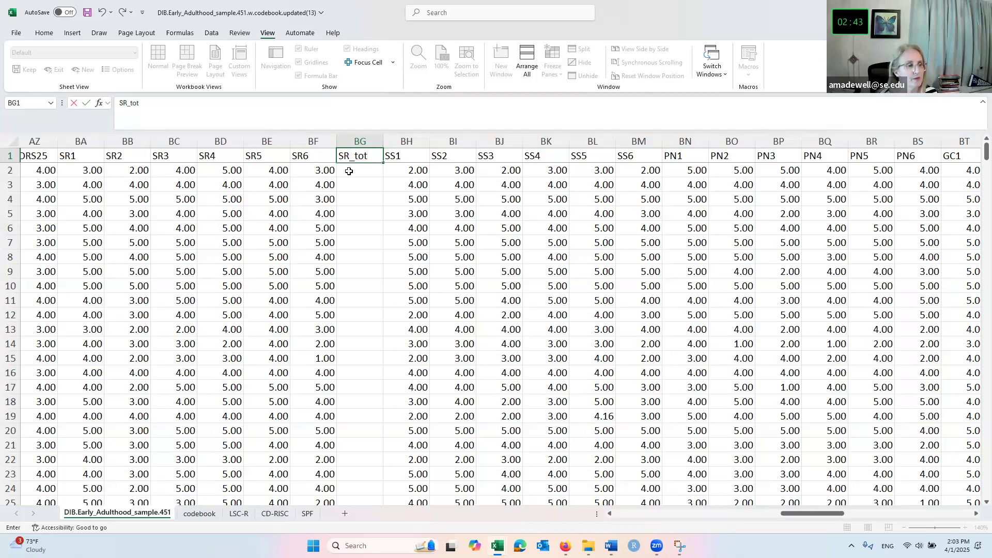
left_click(349, 171)
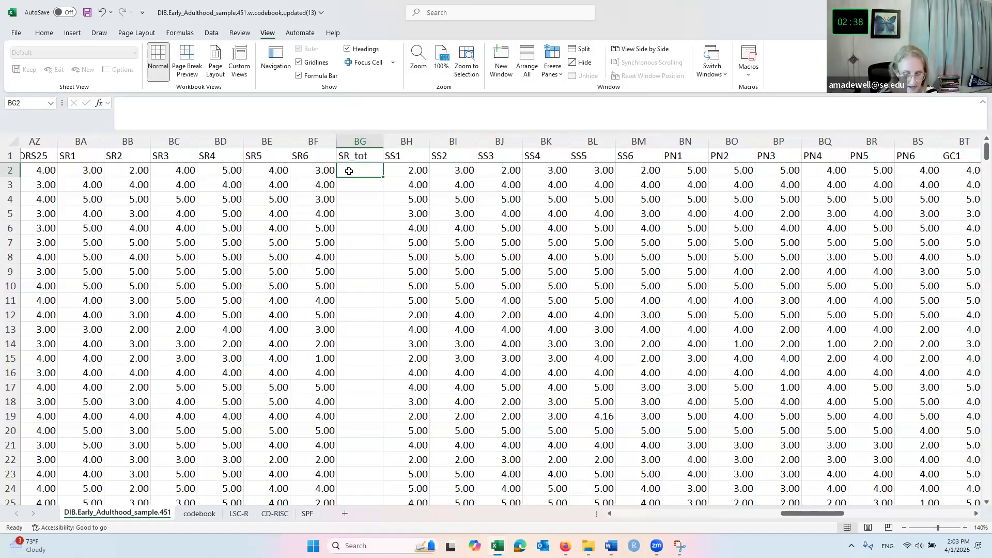
type("=")
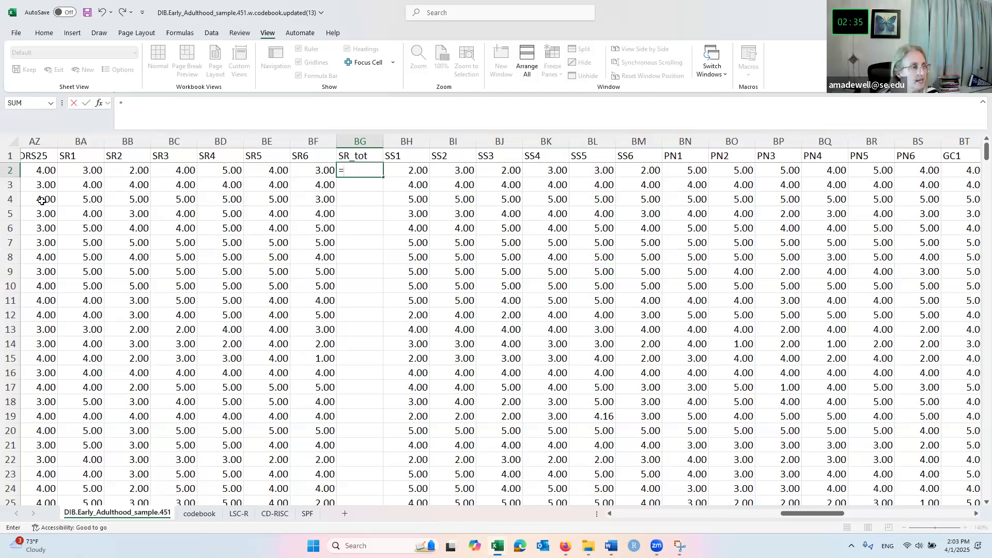
Put =SUM(BA2:BF2) in BG2, totalling SR1–SR6 to 21.00 for the first participant.
left_click(22, 107)
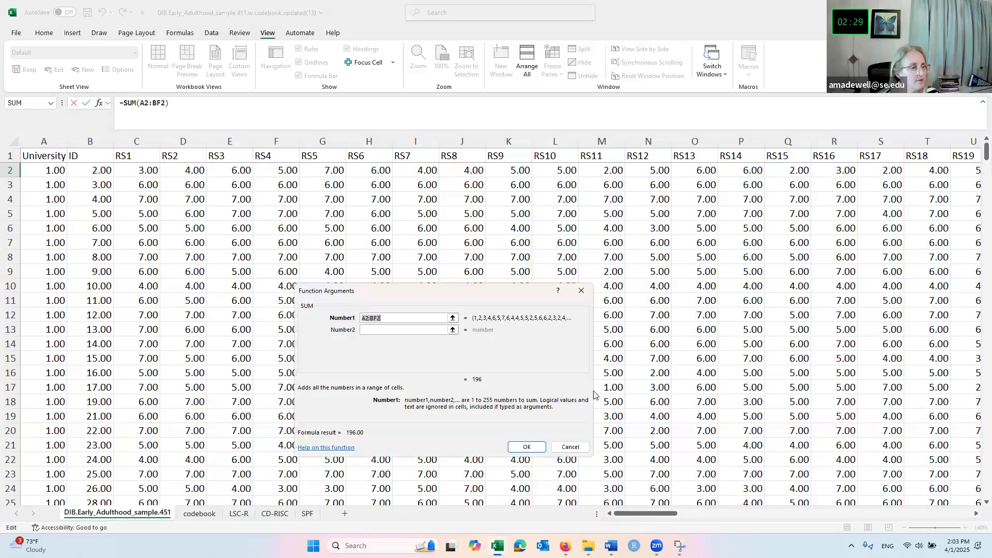
left_click(452, 319)
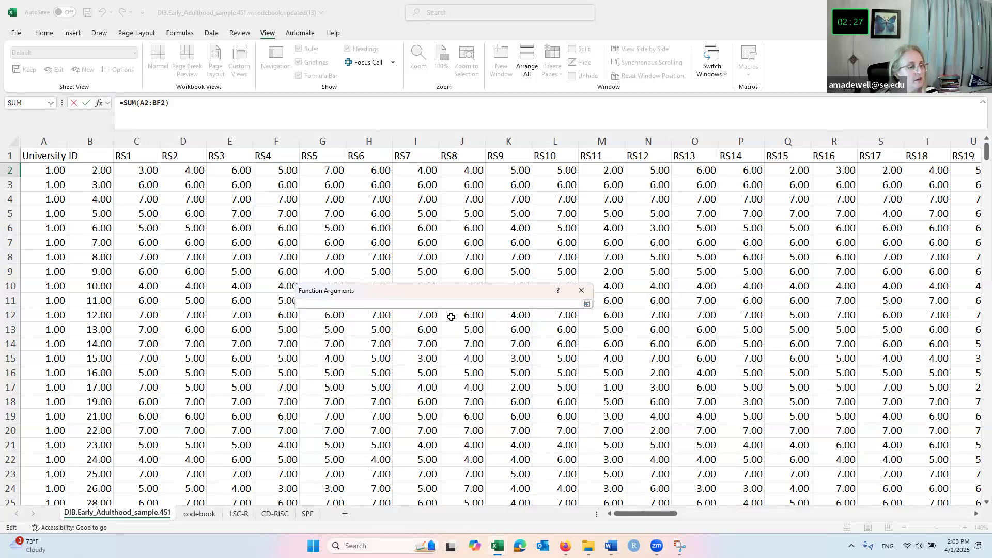
left_click_drag(636, 517, 795, 507)
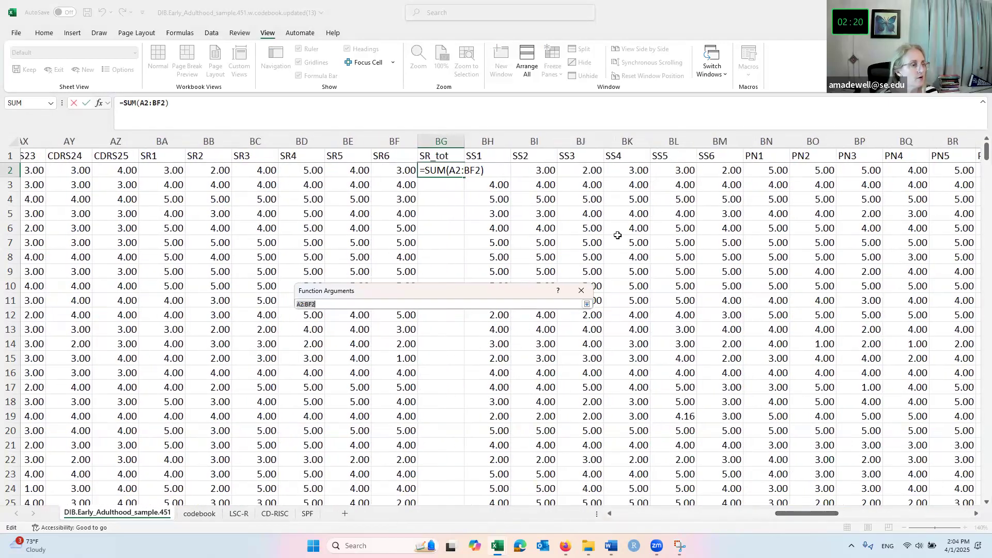
left_click(161, 170)
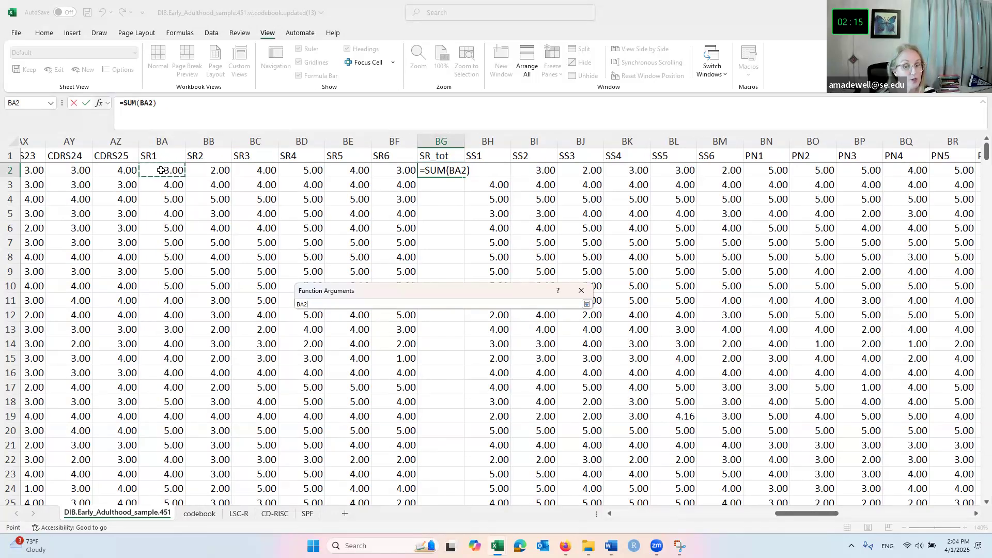
left_click_drag(201, 168, 397, 171)
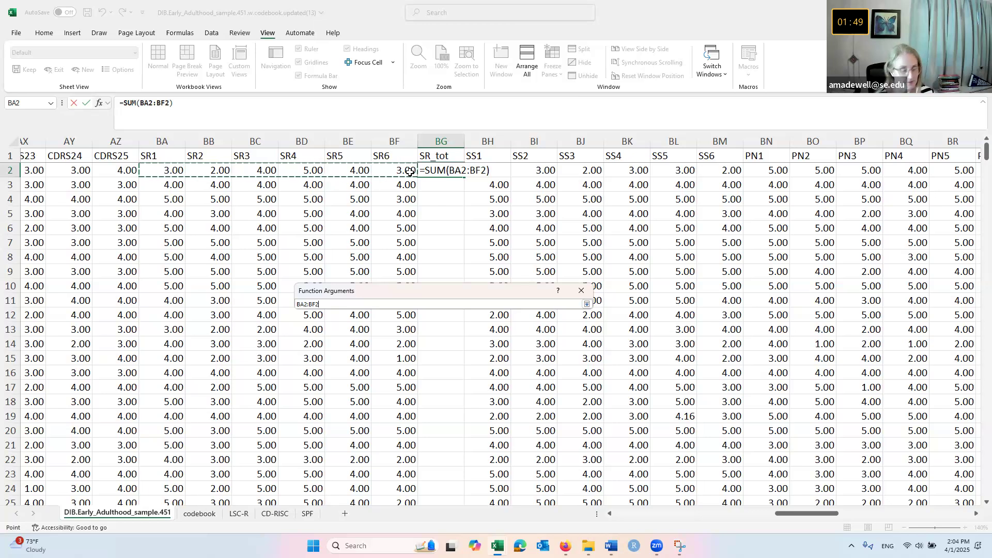
left_click_drag(410, 171, 411, 171)
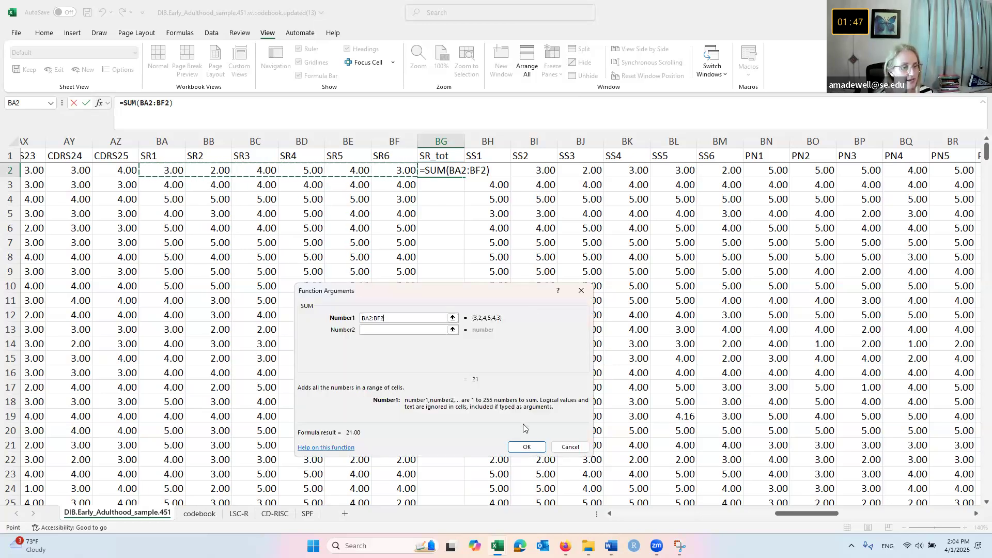
left_click(527, 448)
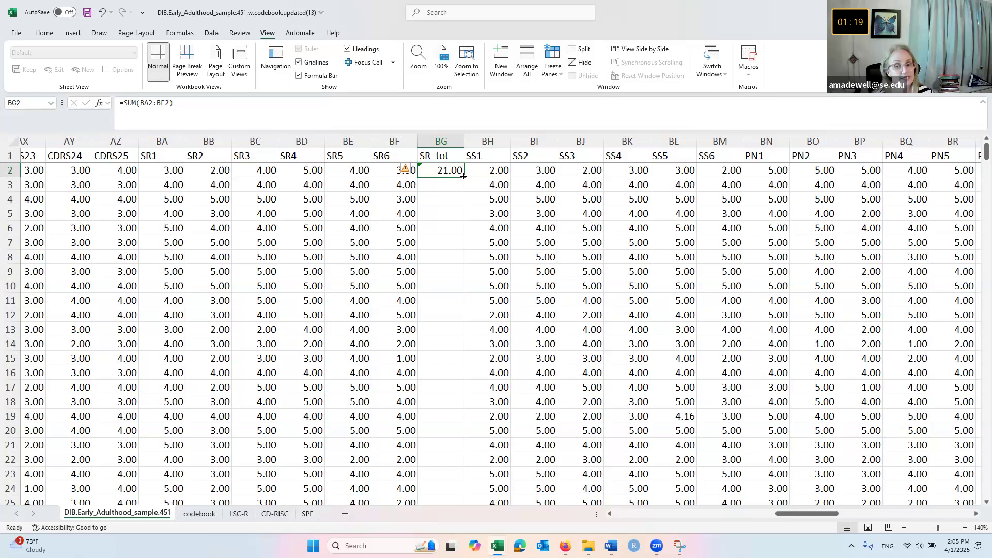
Fill the BG2 SUM formula down column BG through row 452.
left_click_drag(464, 176, 465, 197)
mouse_move(471, 247)
left_mouse_down()
mouse_move(466, 557)
mouse_move(431, 468)
left_mouse_up()
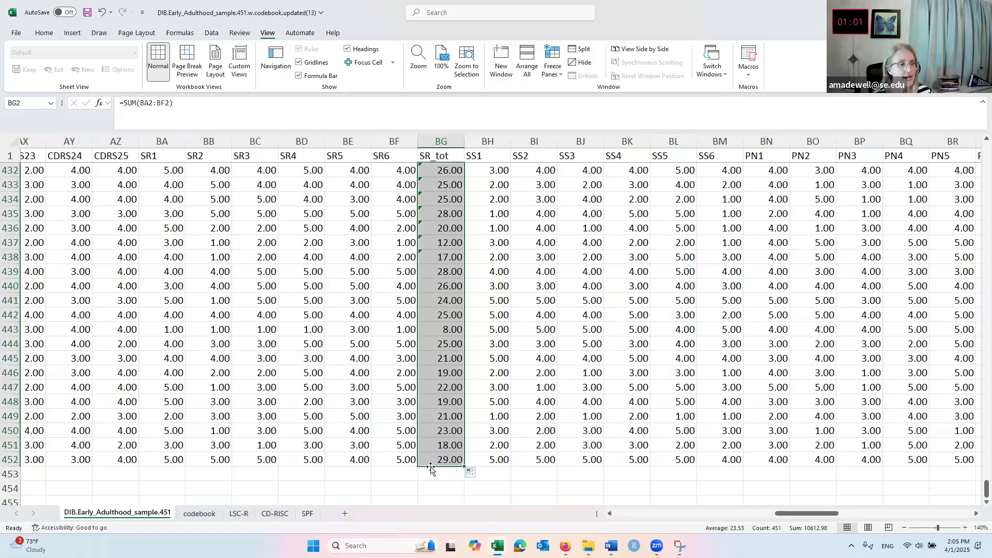